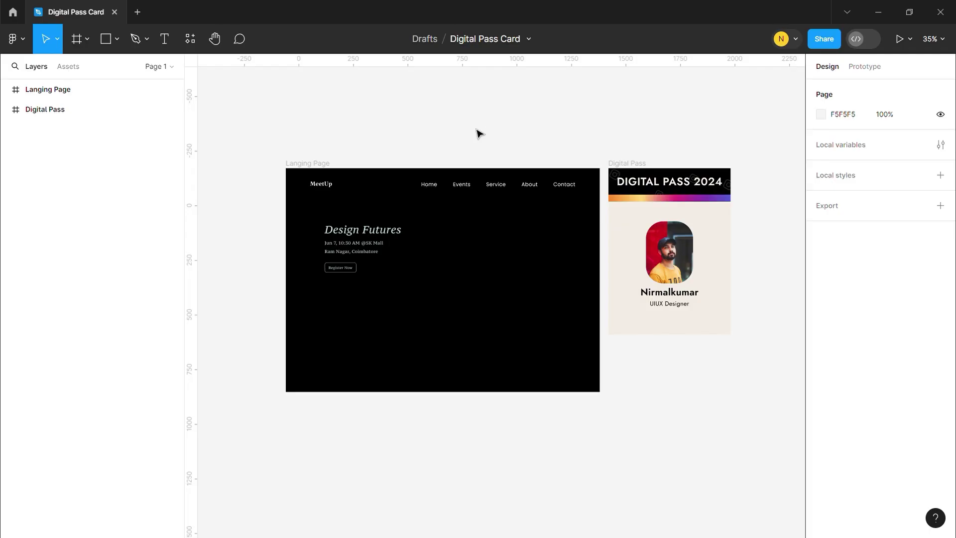
# - Export the Digital Pass frame from Figma as a 4x PNG image
pyautogui.click(294, 166)
pyautogui.click(629, 169)
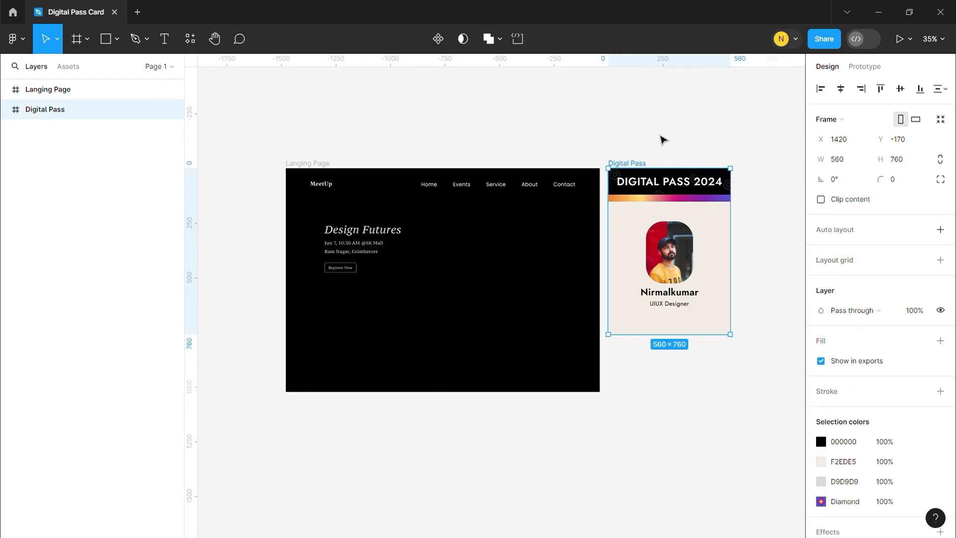
pyautogui.click(559, 156)
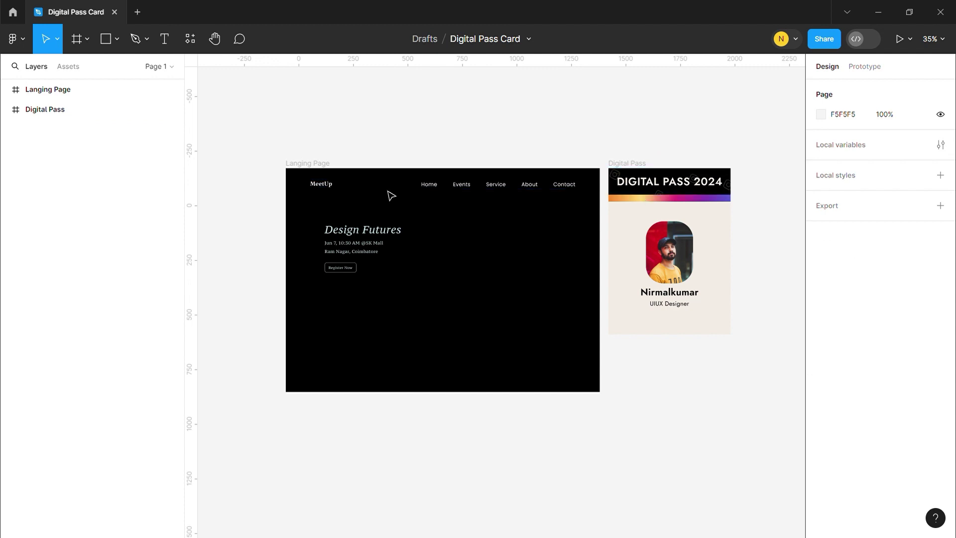
pyautogui.hscroll(5, 743, 134)
pyautogui.keyDown('ctrl'); pyautogui.scroll(1, 634, 157); pyautogui.keyUp('ctrl')
pyautogui.keyDown('ctrl'); pyautogui.scroll(3, 634, 158); pyautogui.keyUp('ctrl')
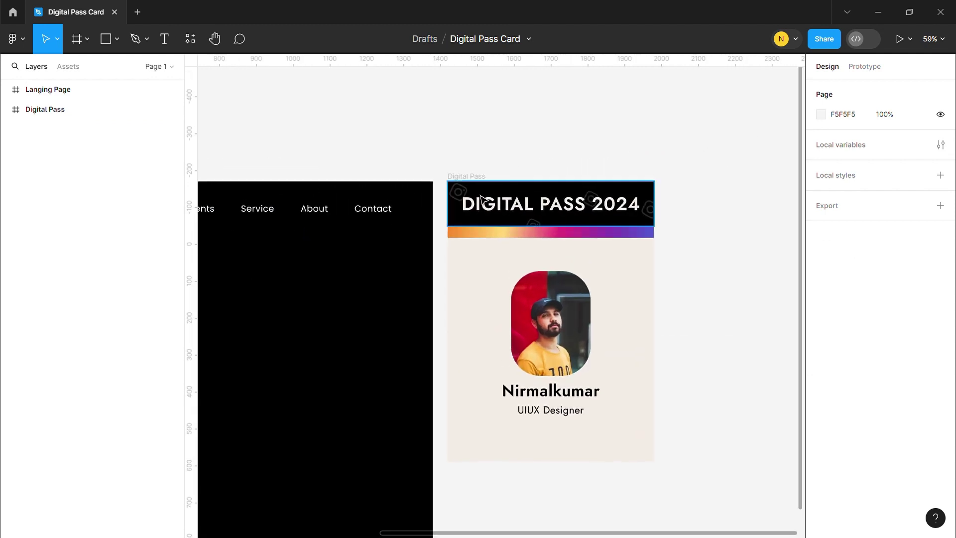
pyautogui.click(45, 109)
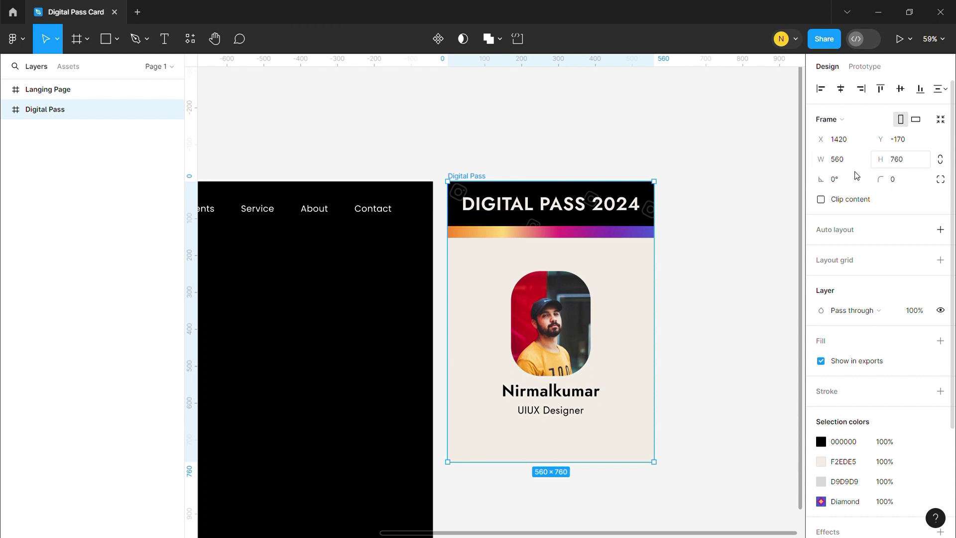
pyautogui.click(666, 152)
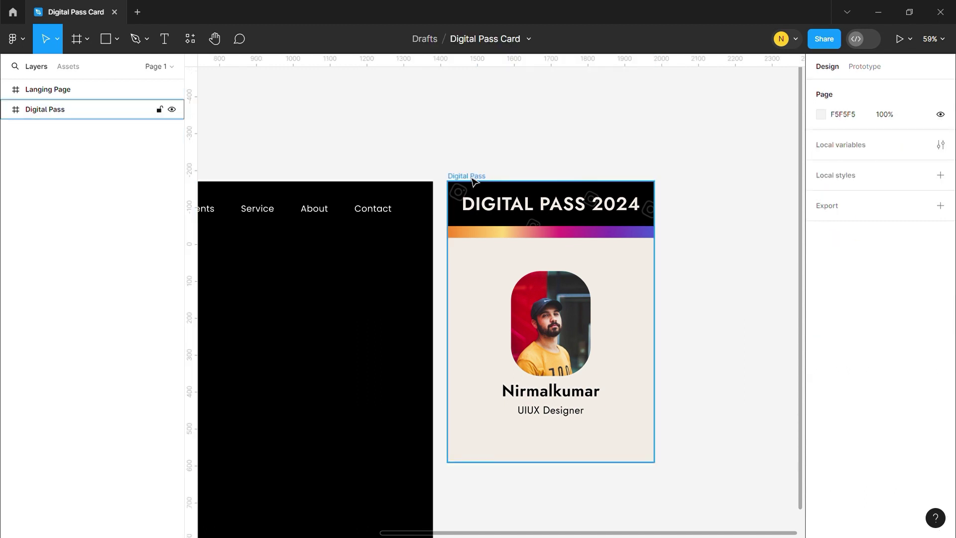
pyautogui.click(474, 182)
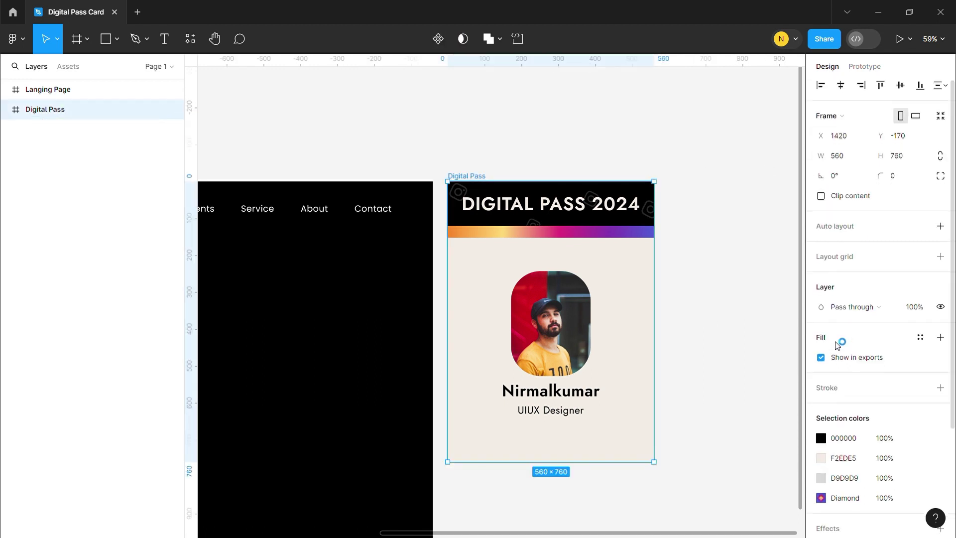
pyautogui.scroll(-3, 839, 341)
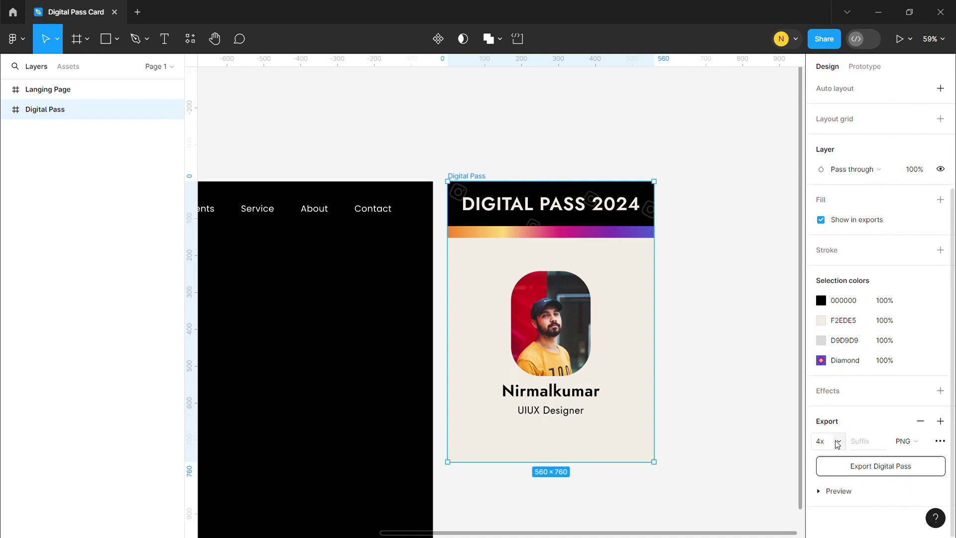
pyautogui.click(857, 468)
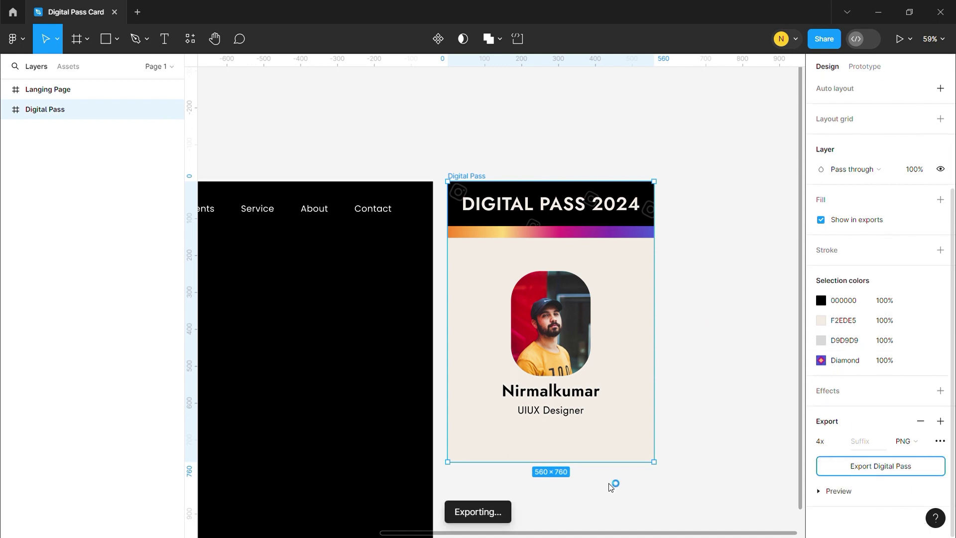
# - In the Spline web app, search the Community for 'digital pass' scenes
pyautogui.hotkey('alt', 'Tab')
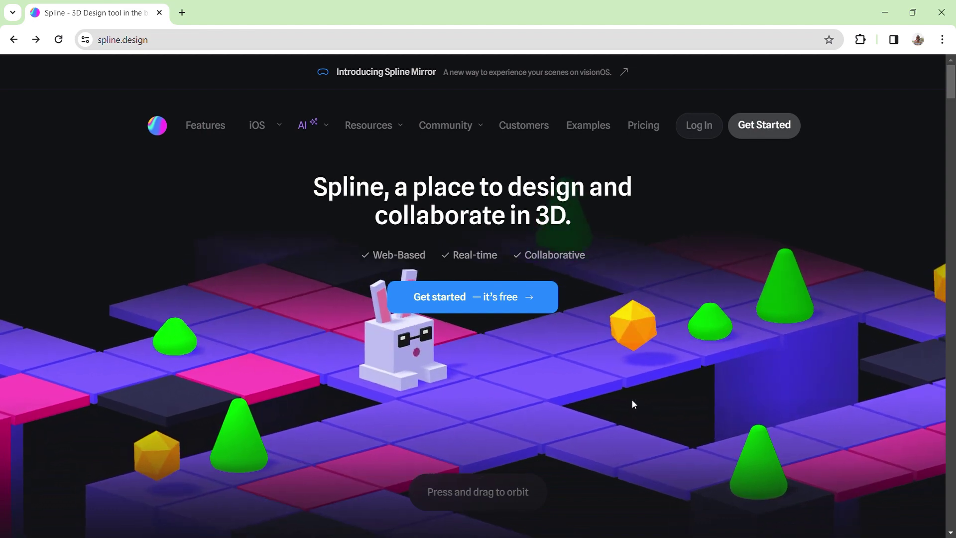
pyautogui.click(480, 298)
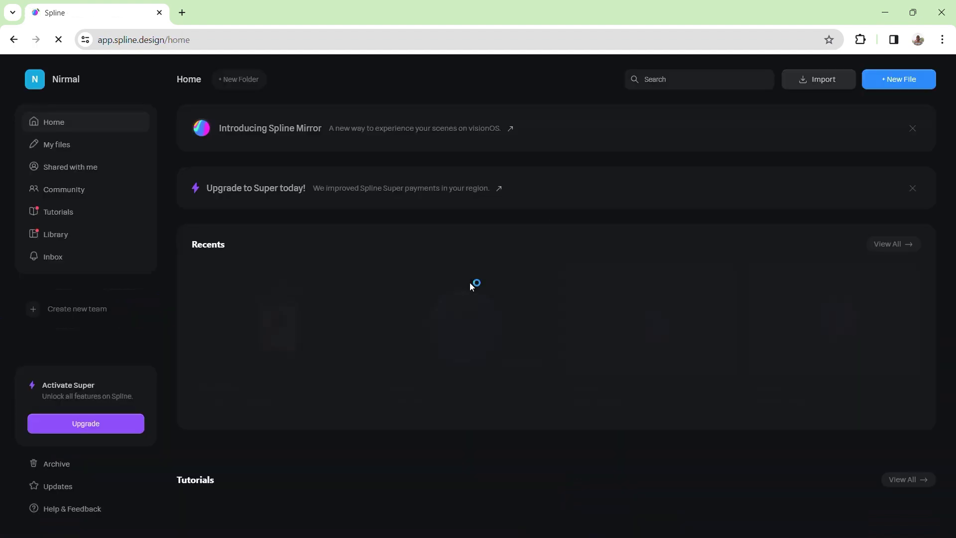
pyautogui.click(84, 194)
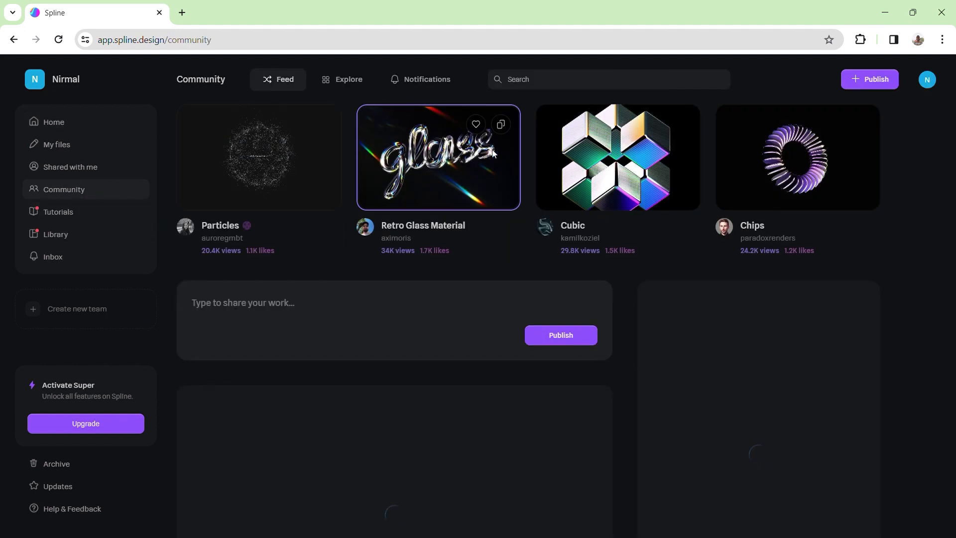
pyautogui.click(554, 85)
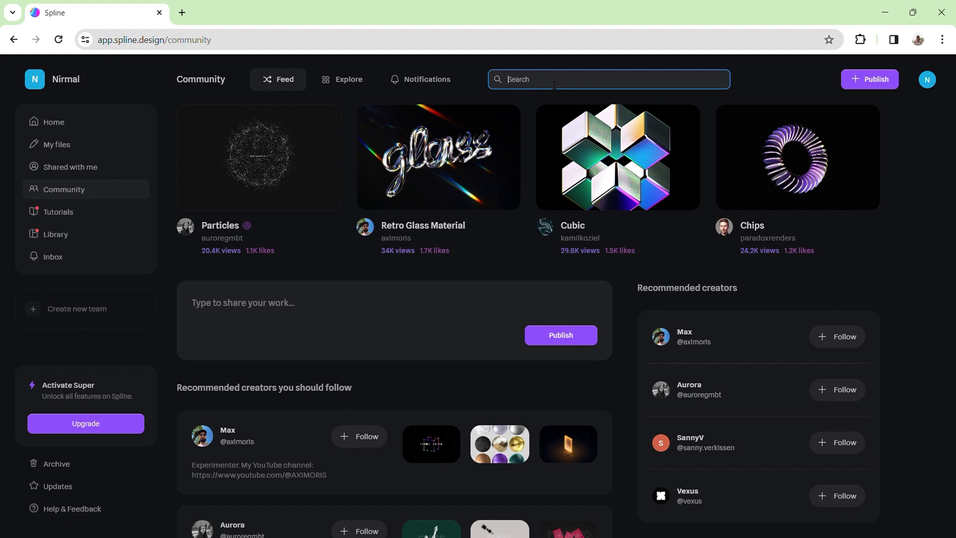
pyautogui.write('digital pass')
pyautogui.press('Return')
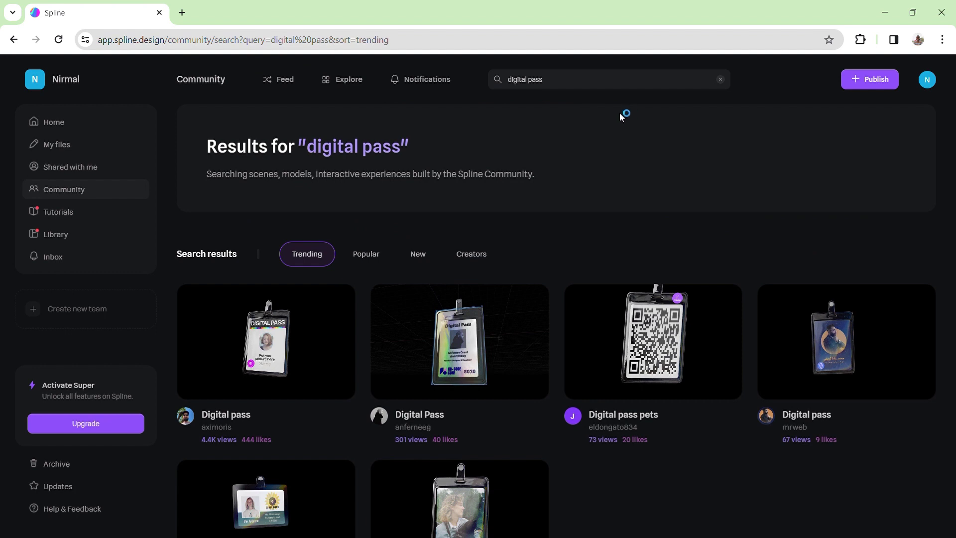
# - Open the first Digital pass community scene and remix it into an editable copy
pyautogui.click(281, 335)
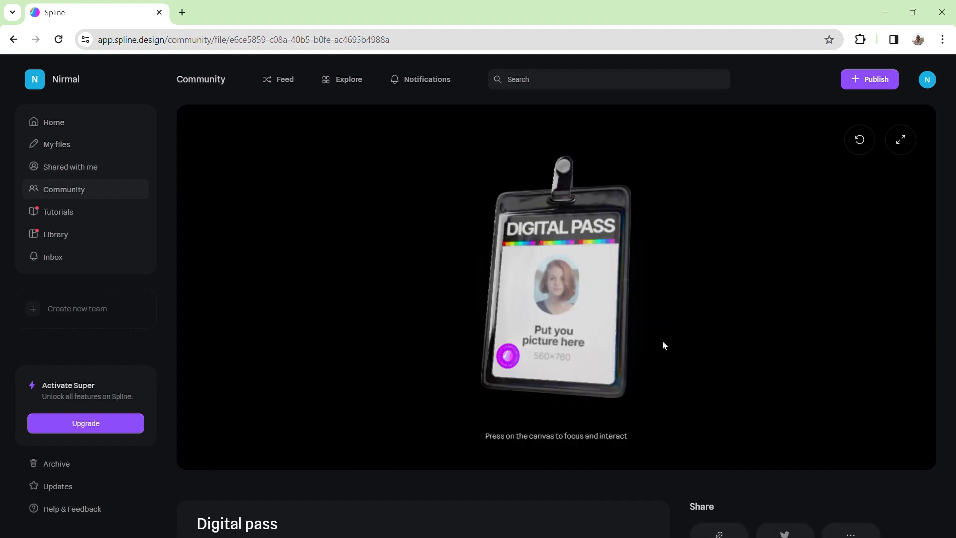
pyautogui.scroll(-3, 715, 340)
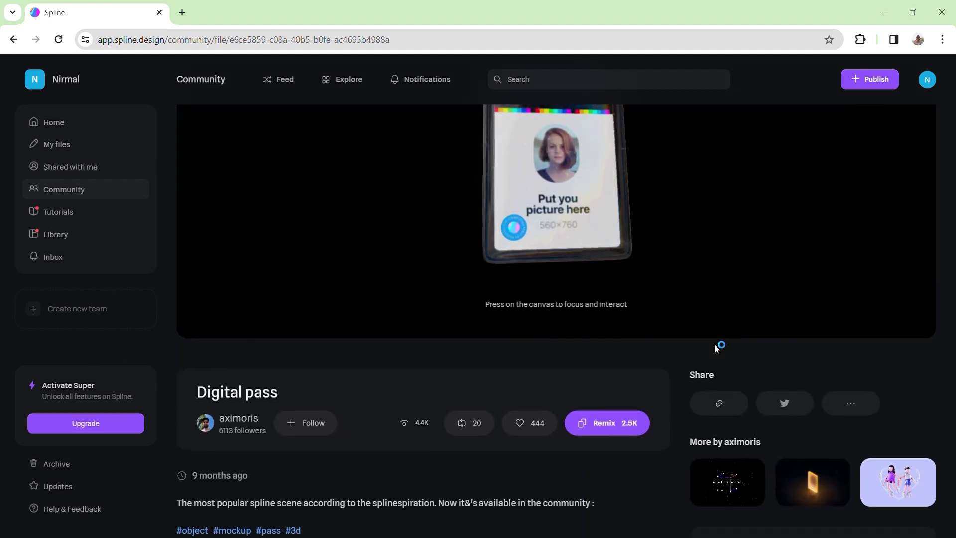
pyautogui.click(609, 428)
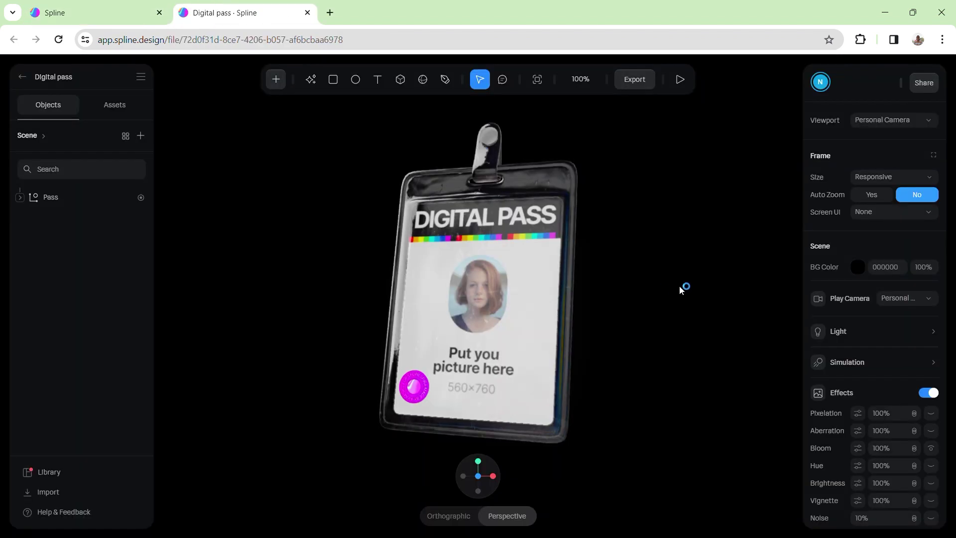
# - Preview the remixed badge in play mode, then return to the scene settings and assets
pyautogui.click(680, 80)
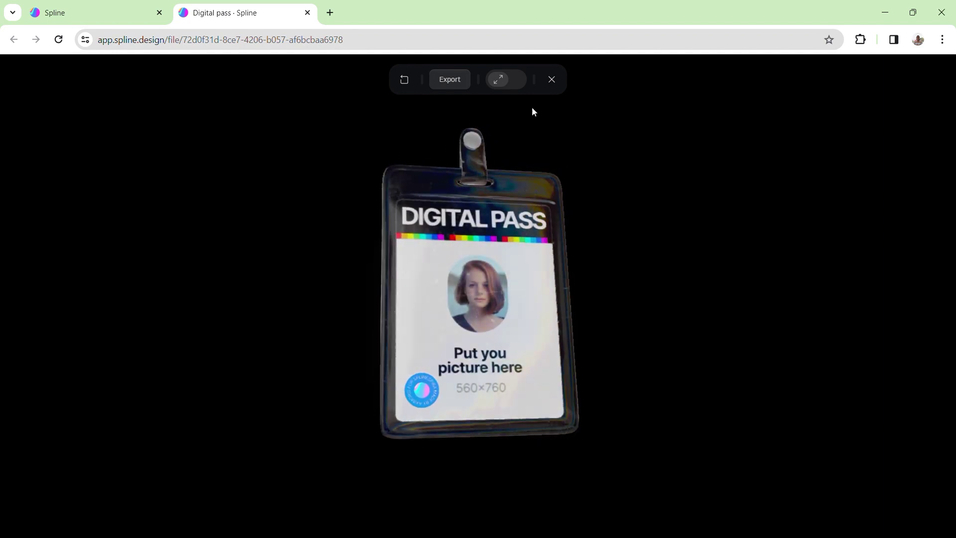
pyautogui.click(551, 82)
pyautogui.click(658, 250)
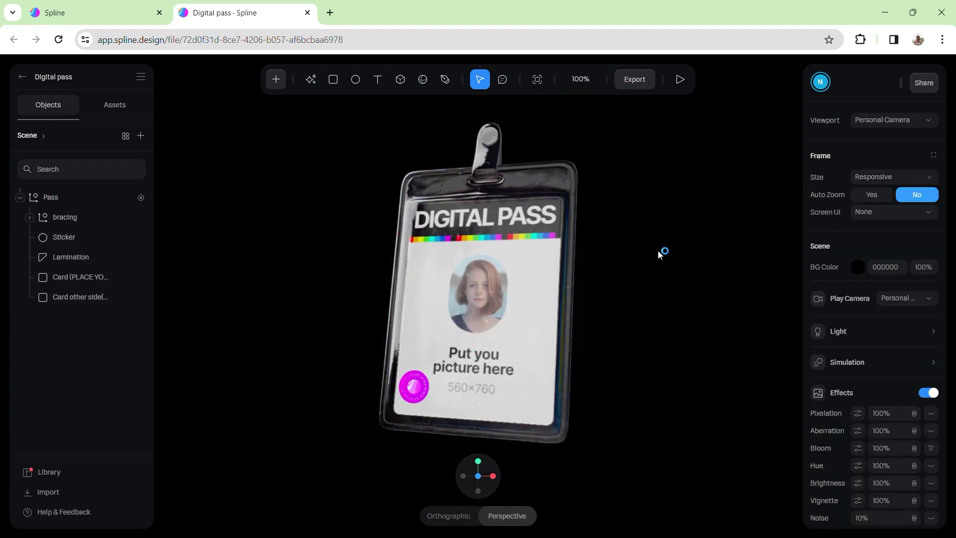
pyautogui.scroll(-8, 870, 318)
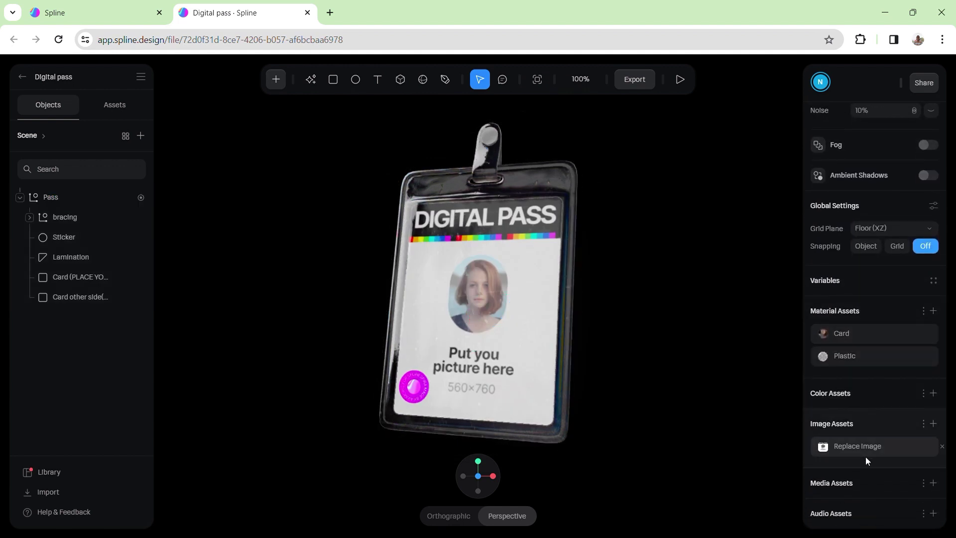
# - Replace the badge's placeholder image asset with the exported Digital Pass PNG
pyautogui.click(858, 453)
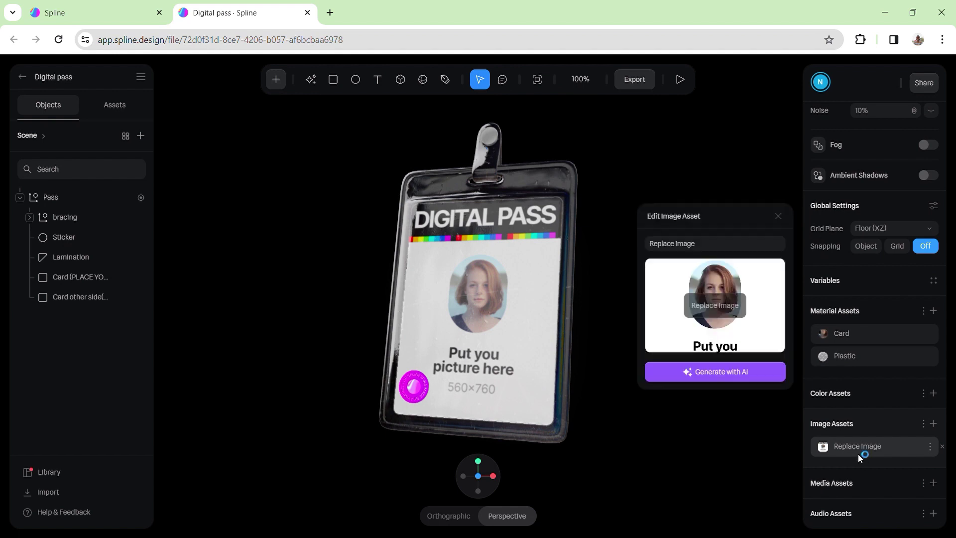
pyautogui.click(710, 307)
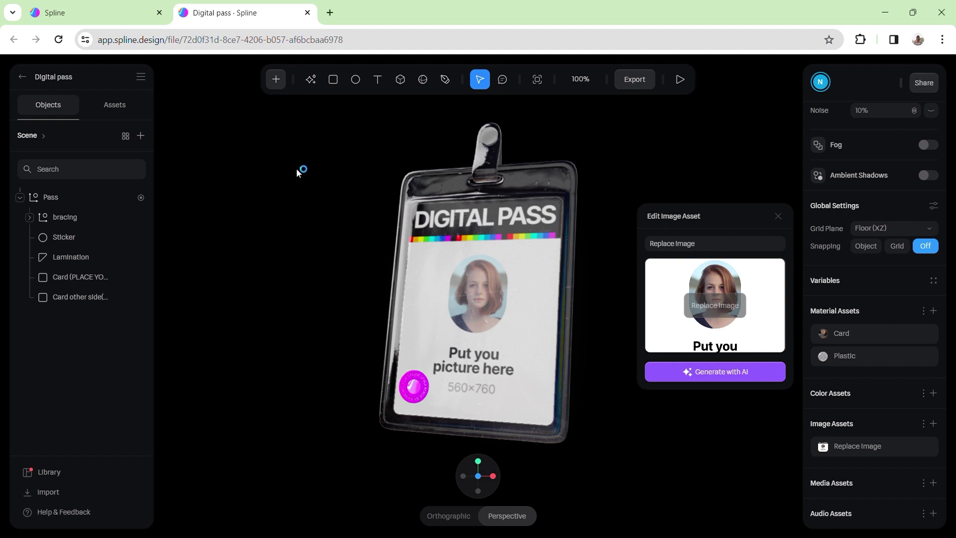
pyautogui.click(640, 149)
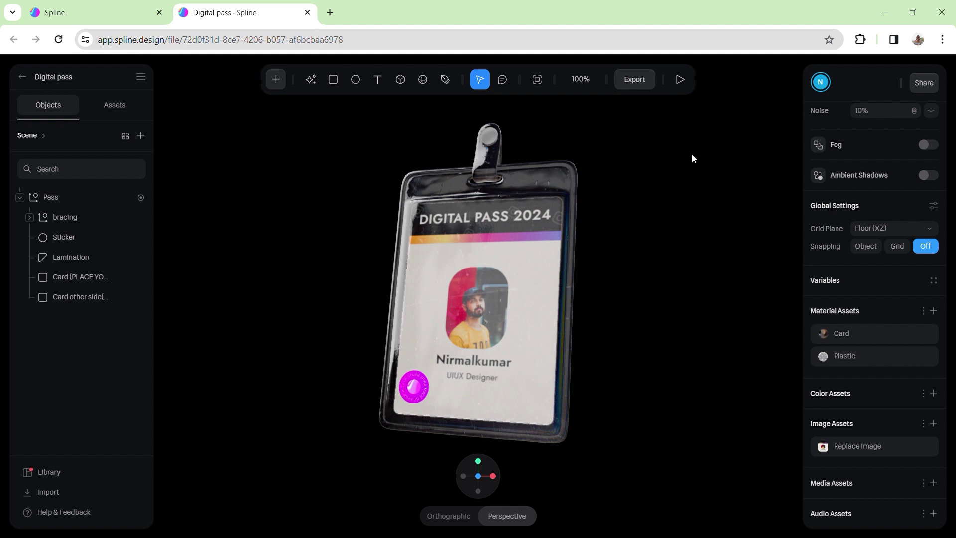
pyautogui.click(680, 79)
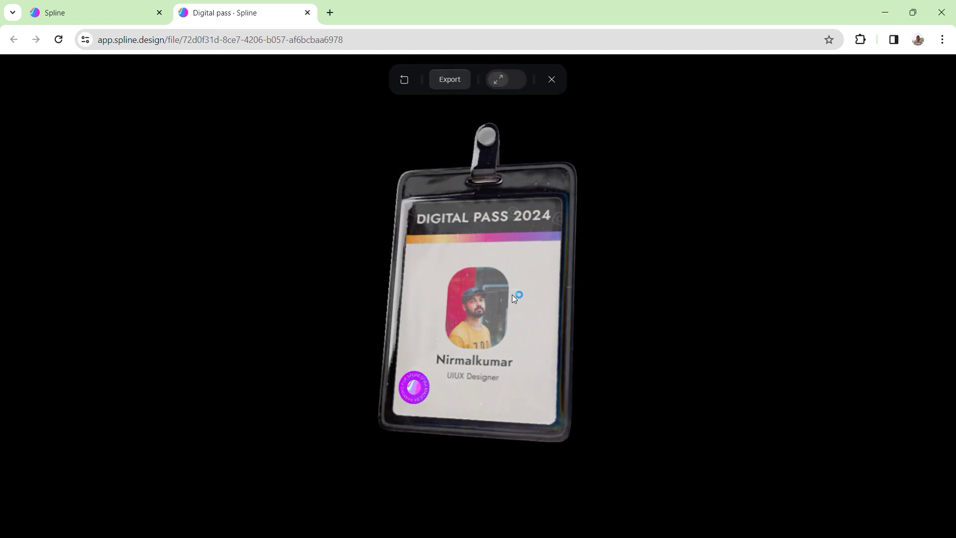
pyautogui.moveTo(561, 291); pyautogui.dragTo(521, 281)
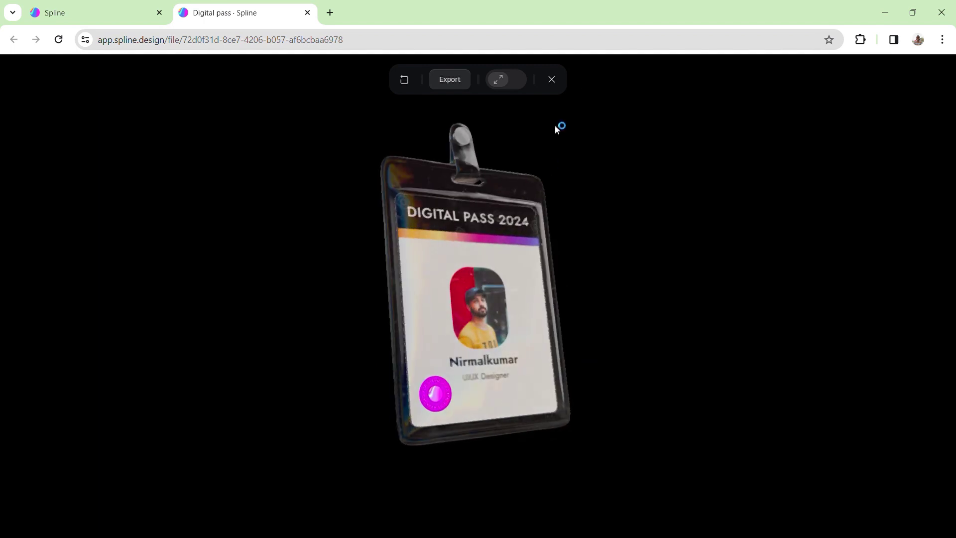
pyautogui.click(555, 86)
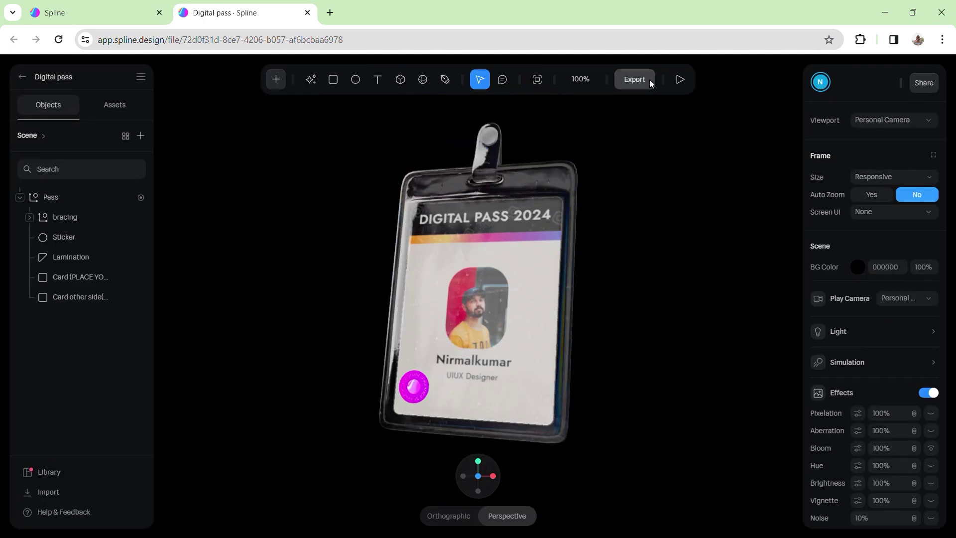
# - Update the badge scene's Public URL and copy its link
pyautogui.click(641, 81)
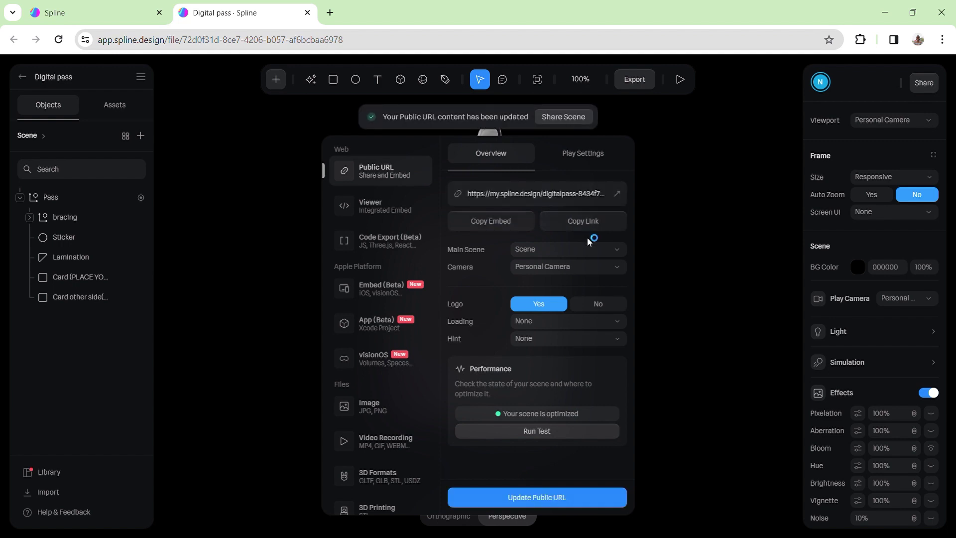
pyautogui.click(584, 224)
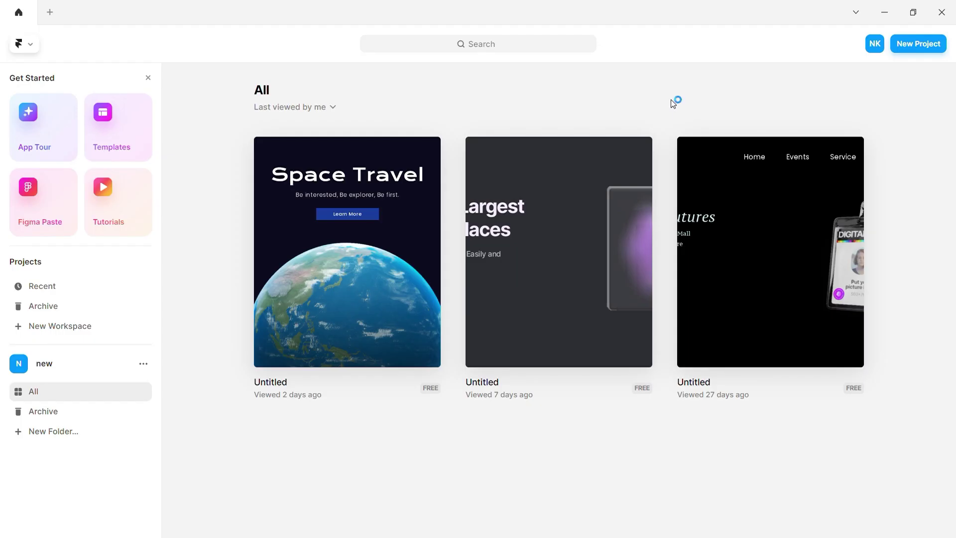
# - Create a new Framer project from the home screen
pyautogui.click(929, 48)
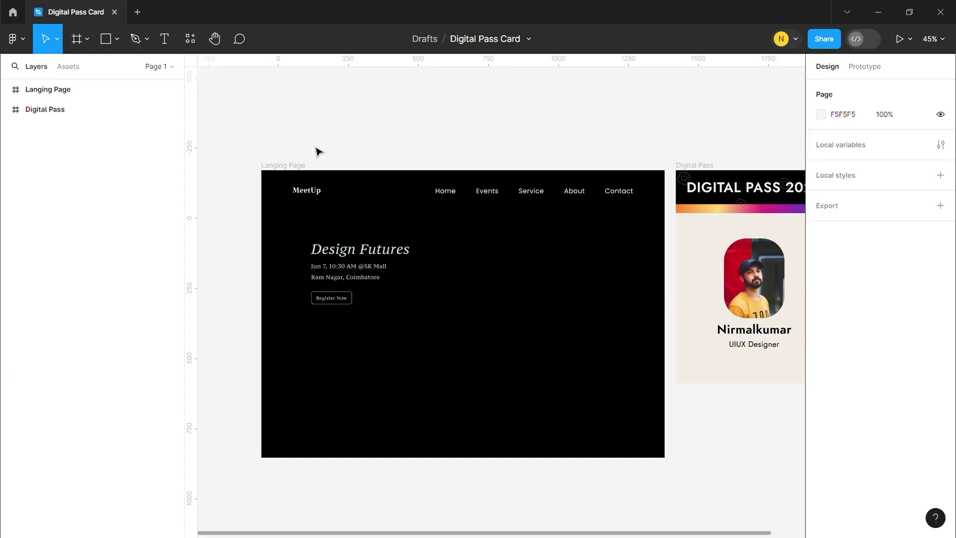
# - Copy the Langing Page frame using the 'Figma to HTML with Framer' plugin
pyautogui.click(299, 167)
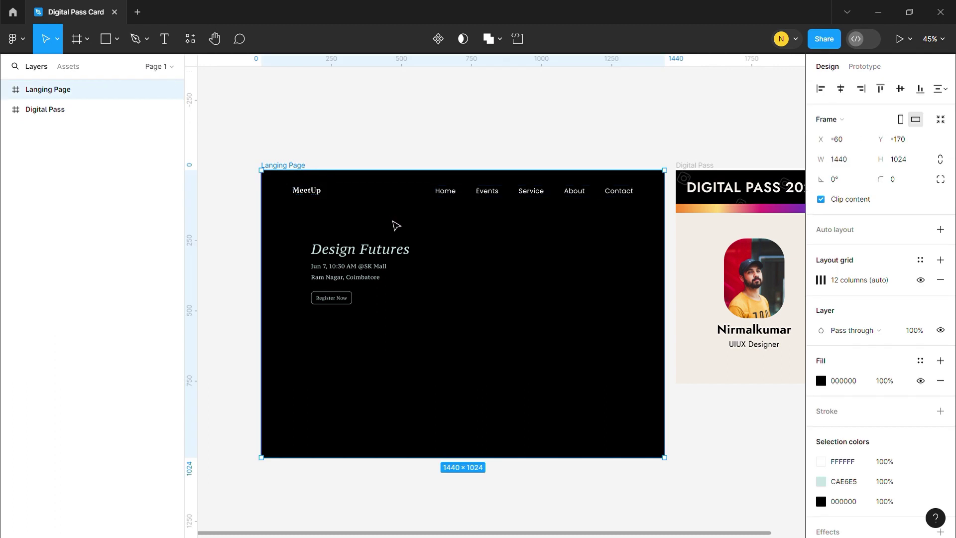
pyautogui.rightClick(390, 223)
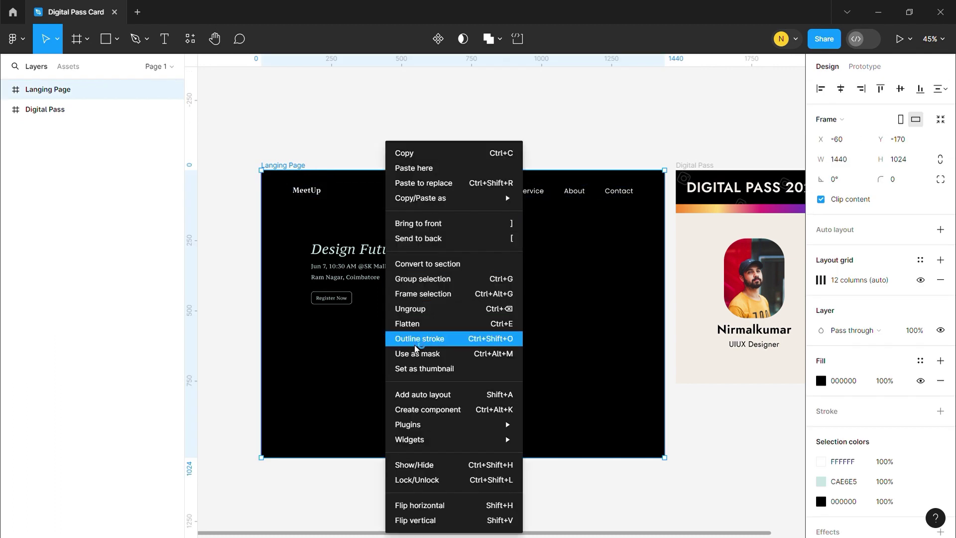
pyautogui.moveTo(416, 428)
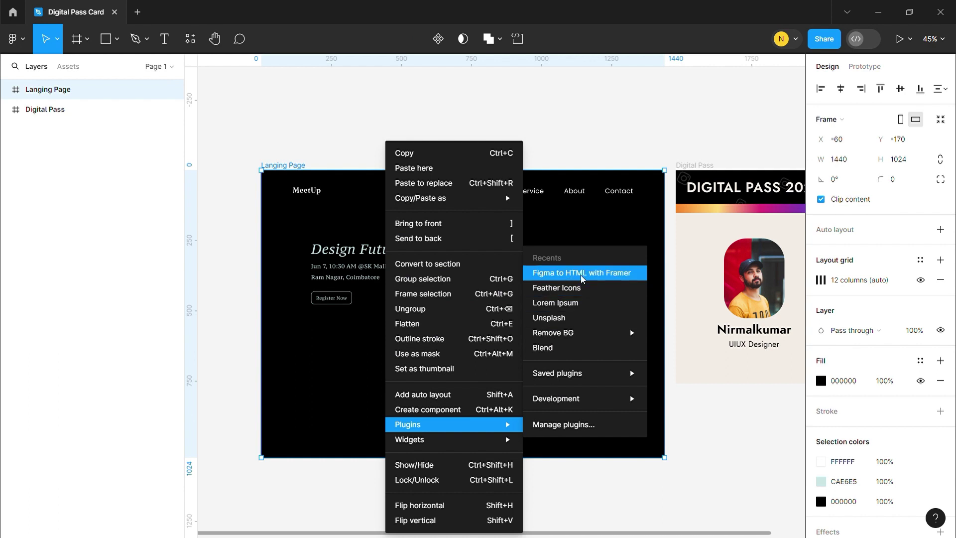
pyautogui.click(558, 425)
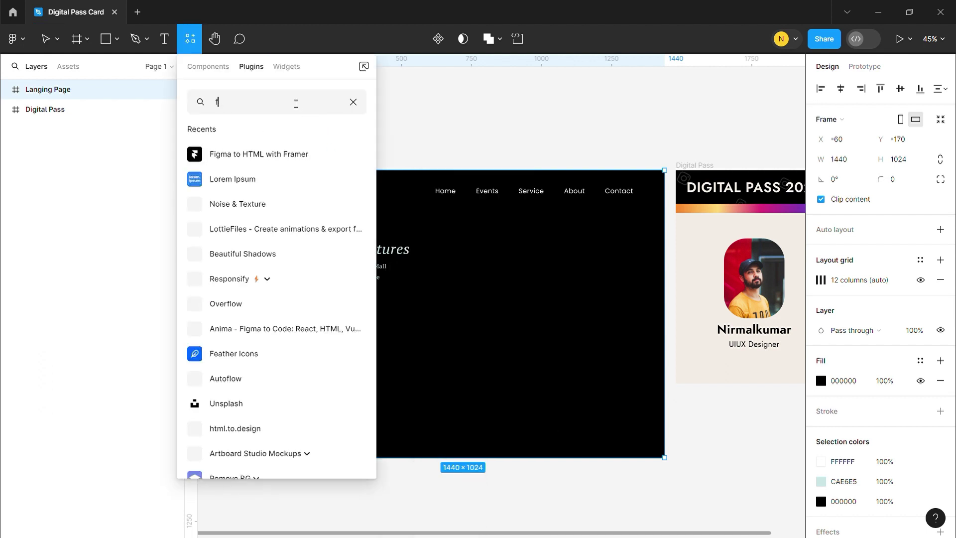
pyautogui.write('framer')
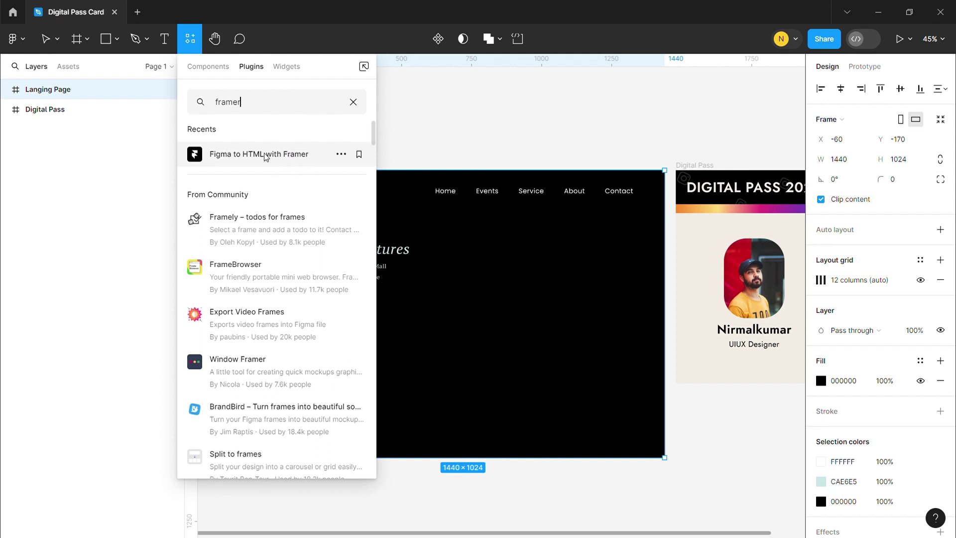
pyautogui.click(265, 156)
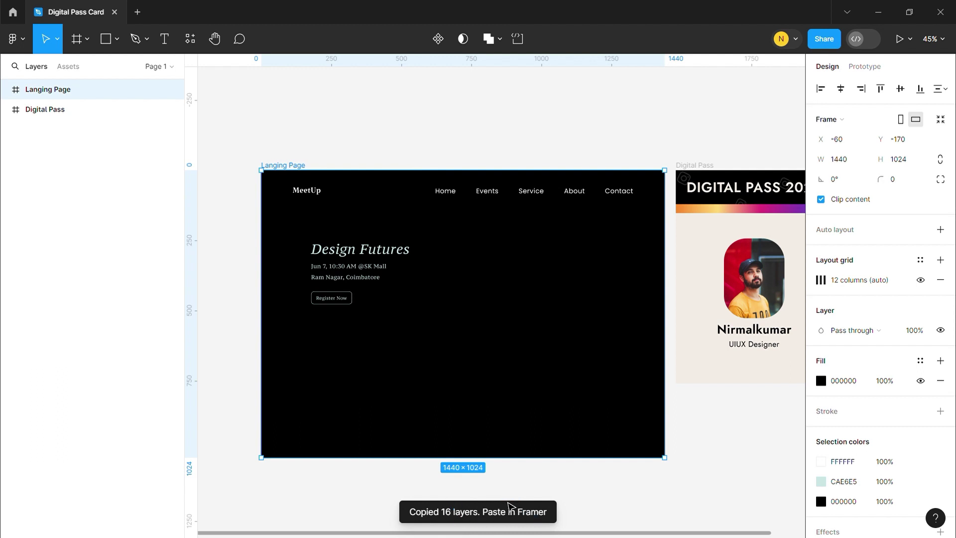
# - Paste the copied Figma landing page into Framer's empty Desktop frame
pyautogui.hotkey('alt', 'Tab')
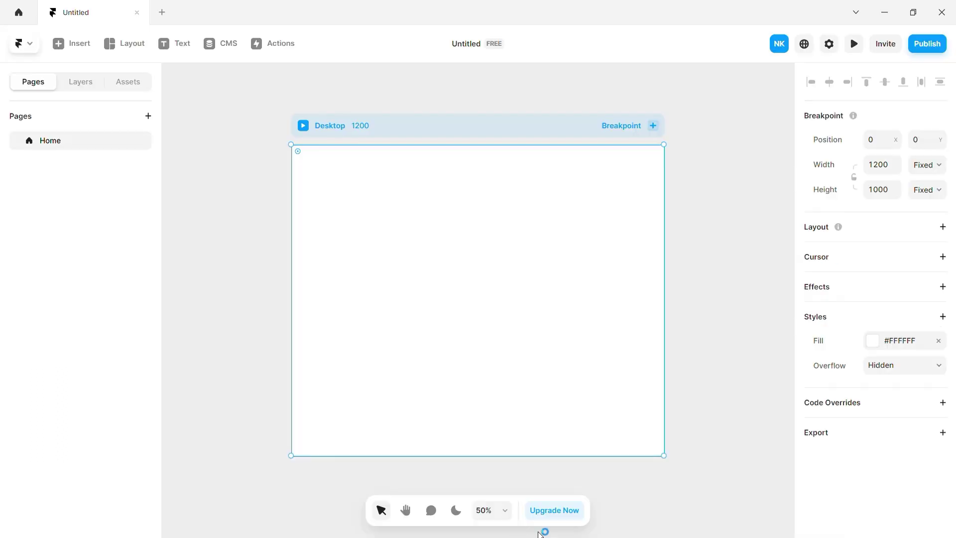
pyautogui.rightClick(436, 259)
pyautogui.moveTo(438, 259)
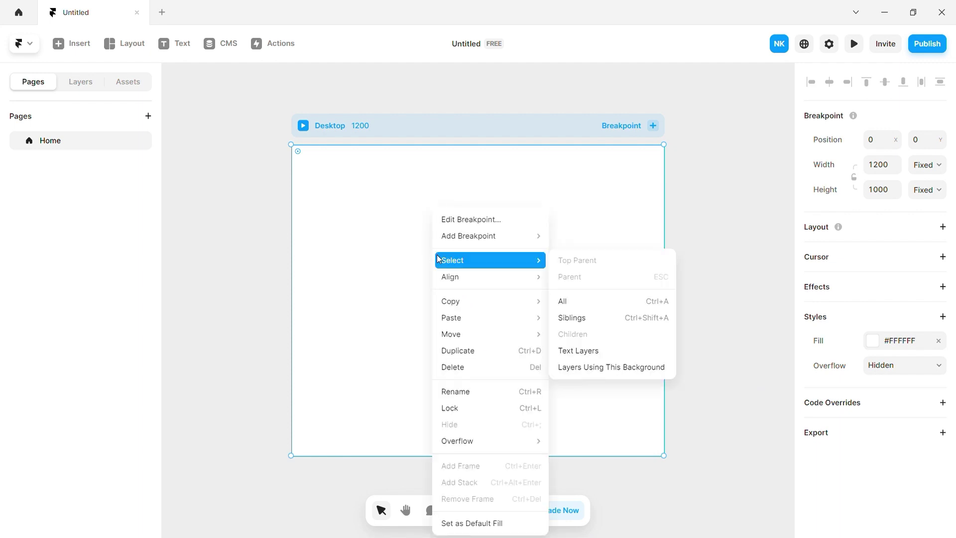
pyautogui.moveTo(454, 319)
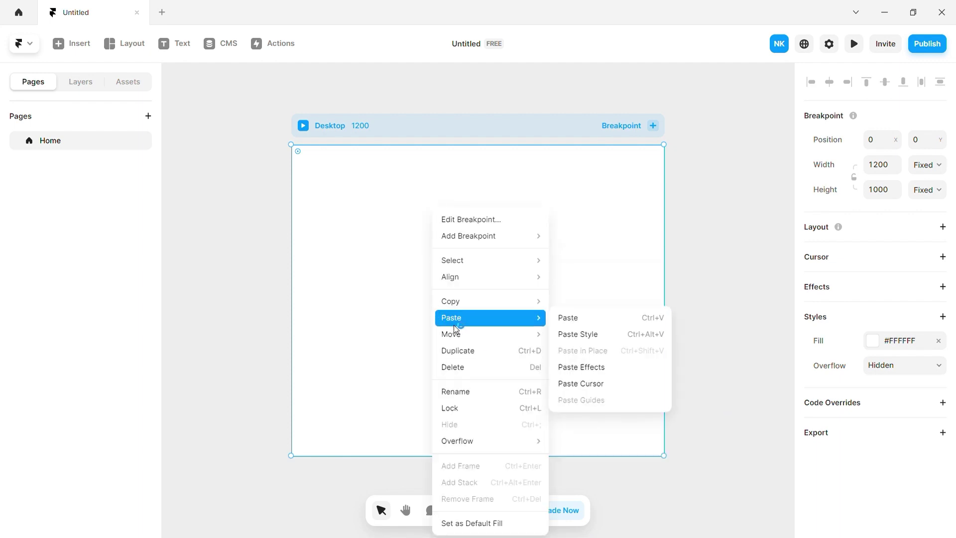
pyautogui.click(578, 317)
# - Widen the Desktop frame to 1442 so the Contact link shows
pyautogui.click(386, 134)
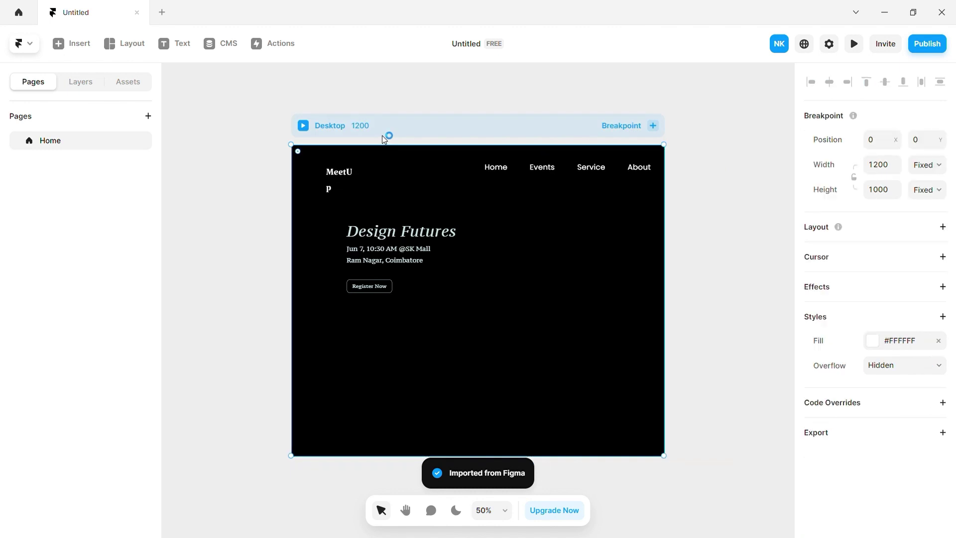
pyautogui.moveTo(676, 168); pyautogui.dragTo(741, 174)
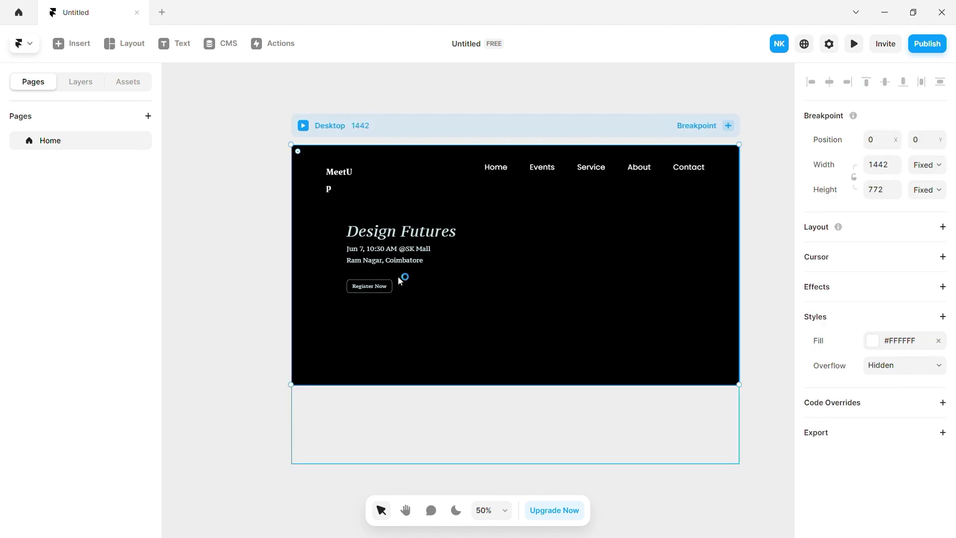
pyautogui.click(473, 96)
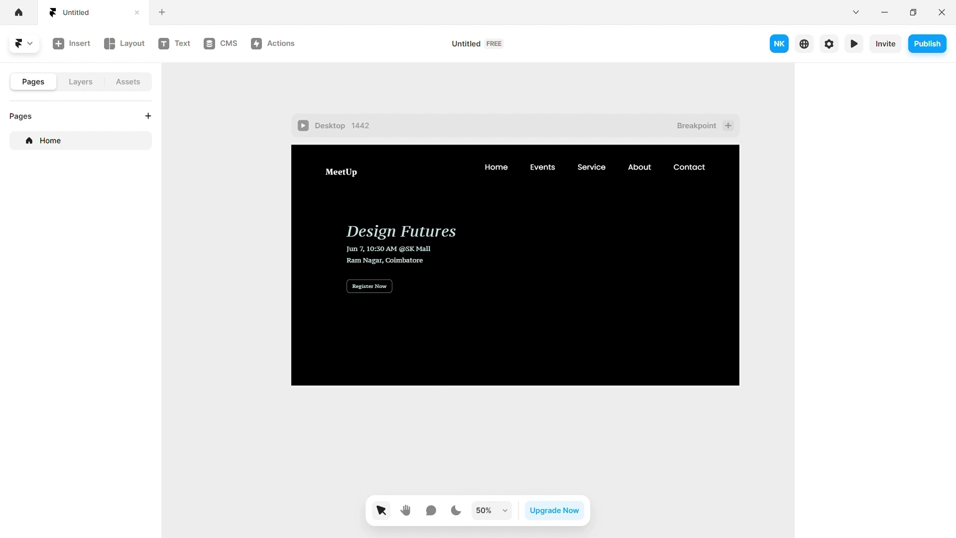
# - Add a 600×400 Embed element to the canvas via Insert, searching 'em'
pyautogui.click(332, 186)
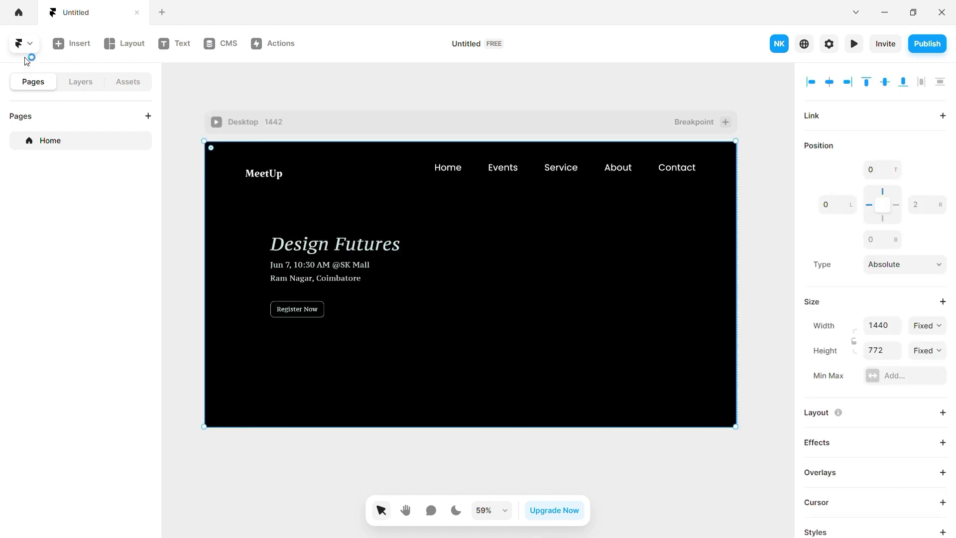
pyautogui.click(80, 45)
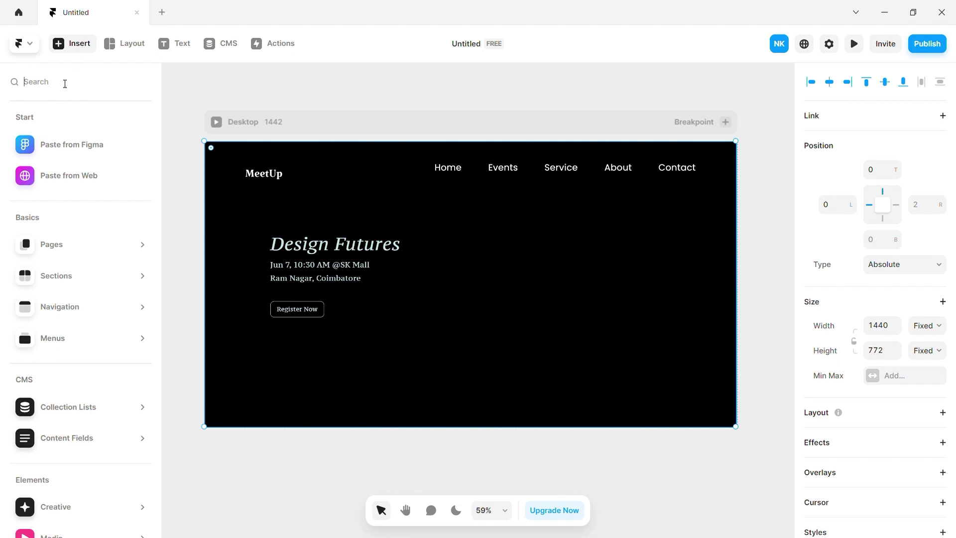
pyautogui.write('emb')
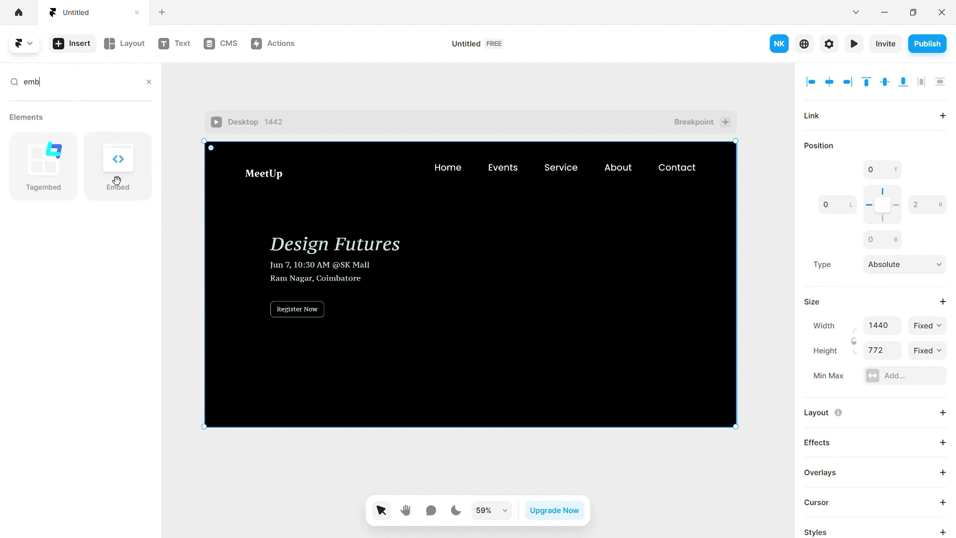
pyautogui.click(124, 175)
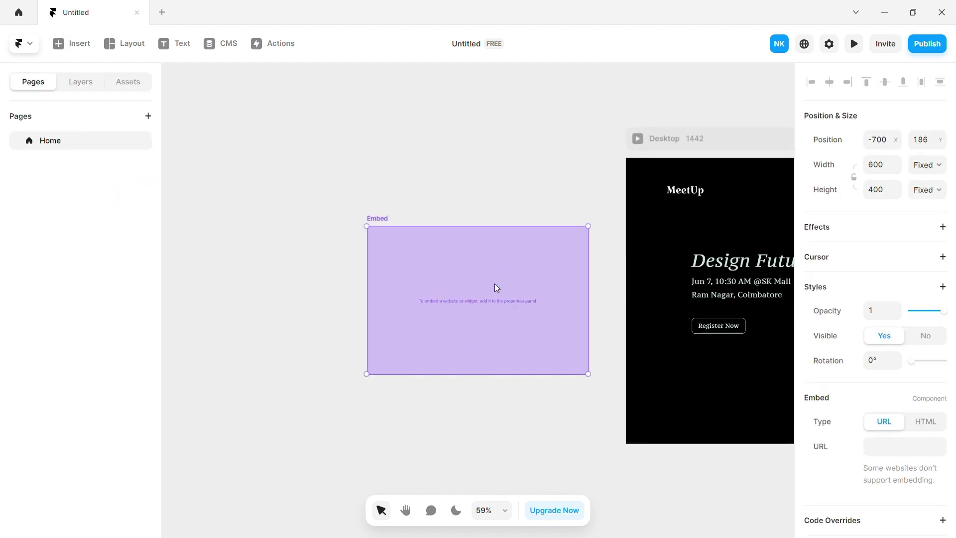
# - Set the Embed's URL to the copied Spline scene link
pyautogui.click(887, 451)
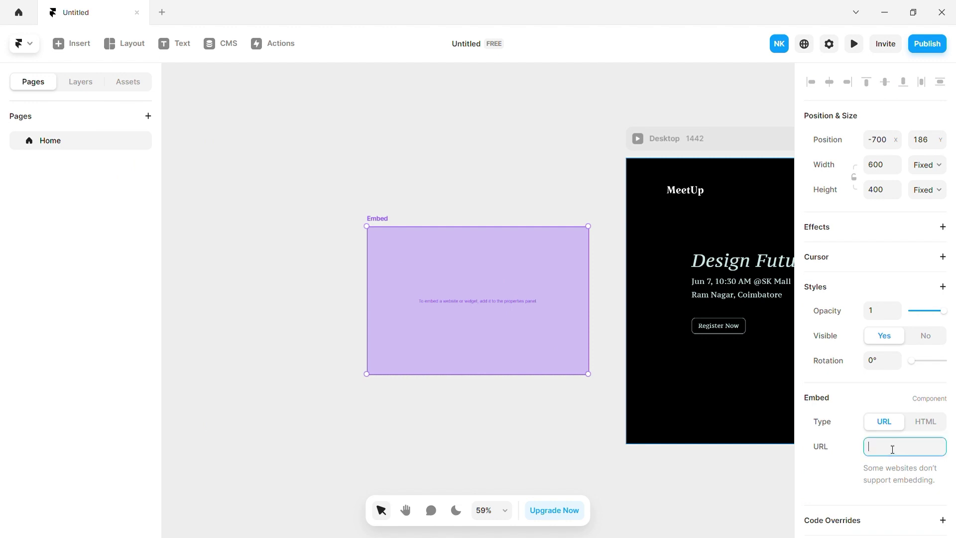
pyautogui.hotkey('ctrl', 'v')
pyautogui.click(607, 334)
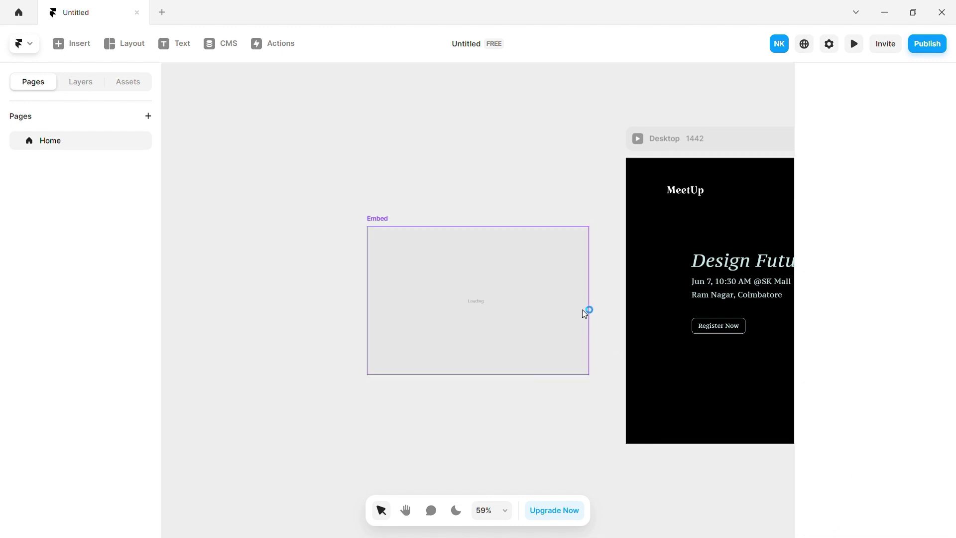
# - Move the Spline embed into the Desktop frame right of the headline and enlarge it
pyautogui.click(534, 297)
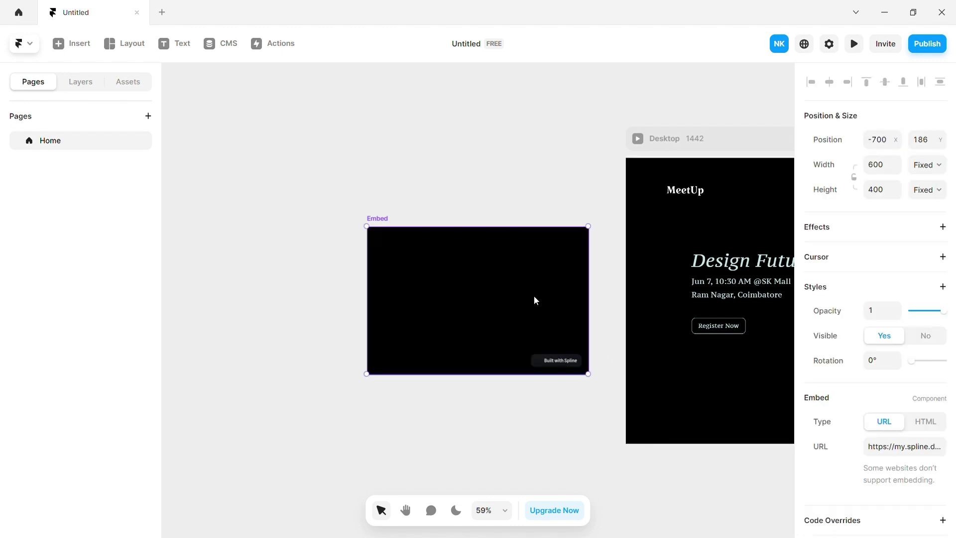
pyautogui.moveTo(551, 307); pyautogui.dragTo(703, 321)
pyautogui.hscroll(5, 704, 320)
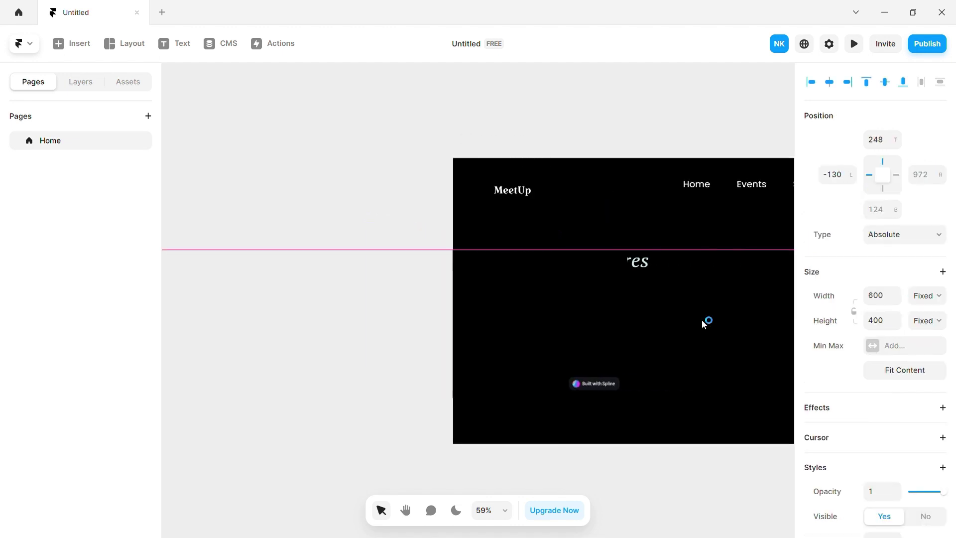
pyautogui.hscroll(3, 703, 320)
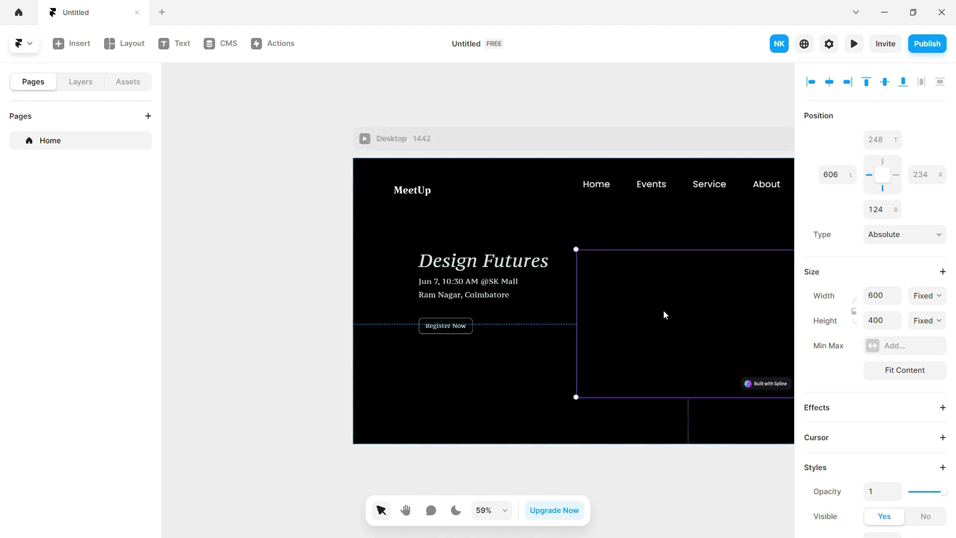
pyautogui.hscroll(4, 662, 314)
pyautogui.hscroll(1, 680, 310)
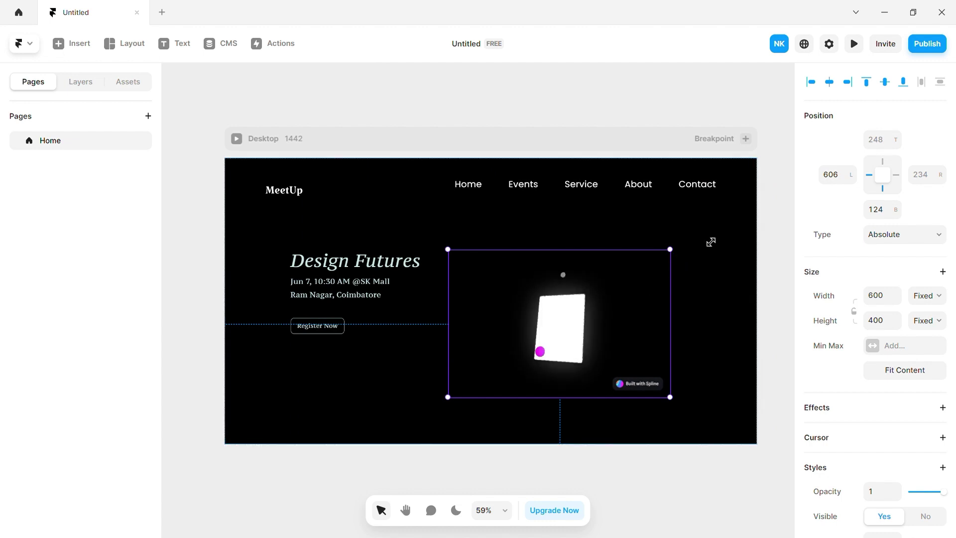
pyautogui.moveTo(711, 242); pyautogui.dragTo(767, 249)
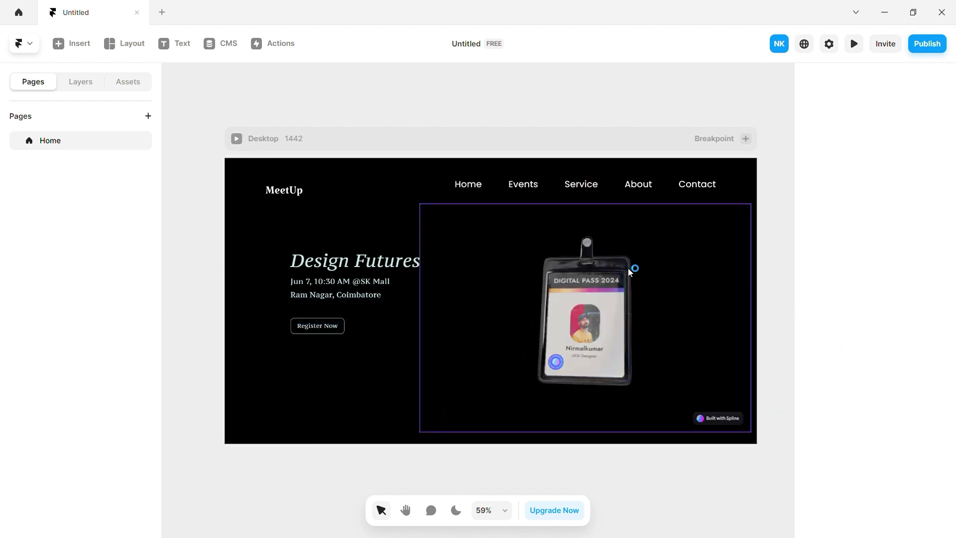
pyautogui.click(854, 44)
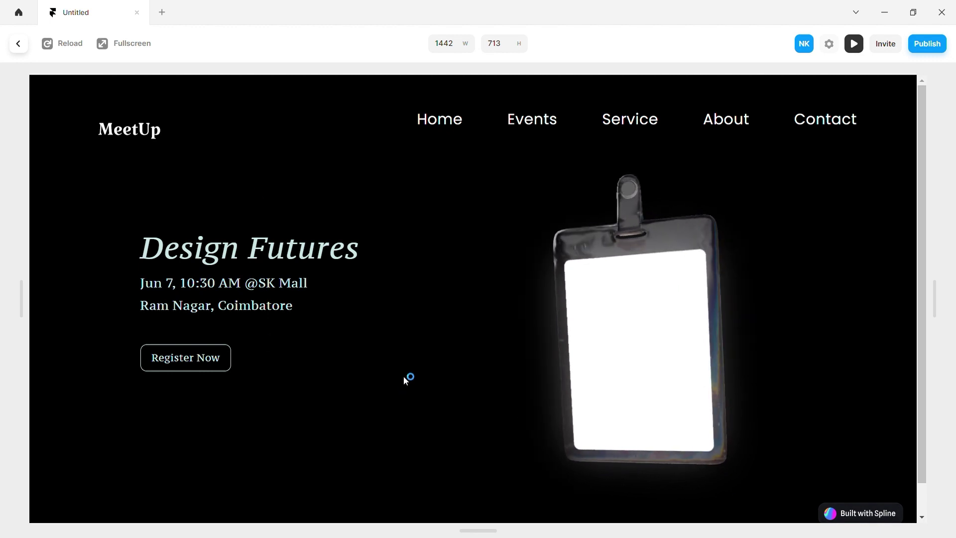
pyautogui.click(22, 45)
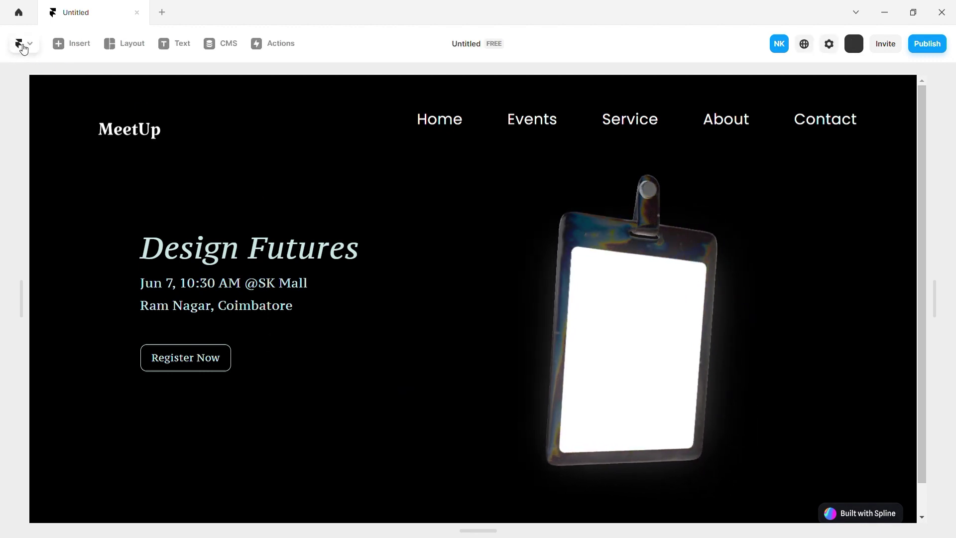
# - Draw a 163×57 frame over the Built with Spline badge and check its fill colour
pyautogui.press('f')
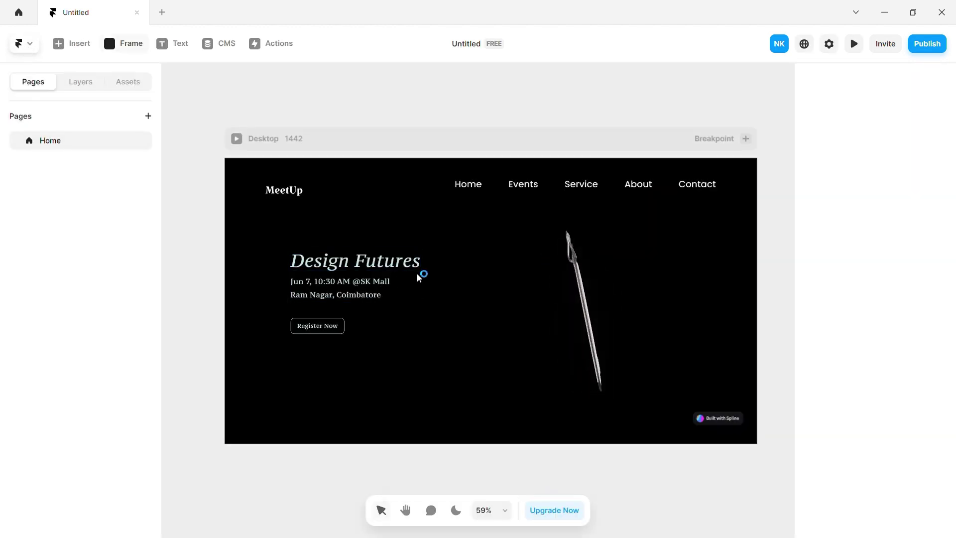
pyautogui.moveTo(698, 420); pyautogui.dragTo(757, 445)
pyautogui.scroll(-3, 842, 416)
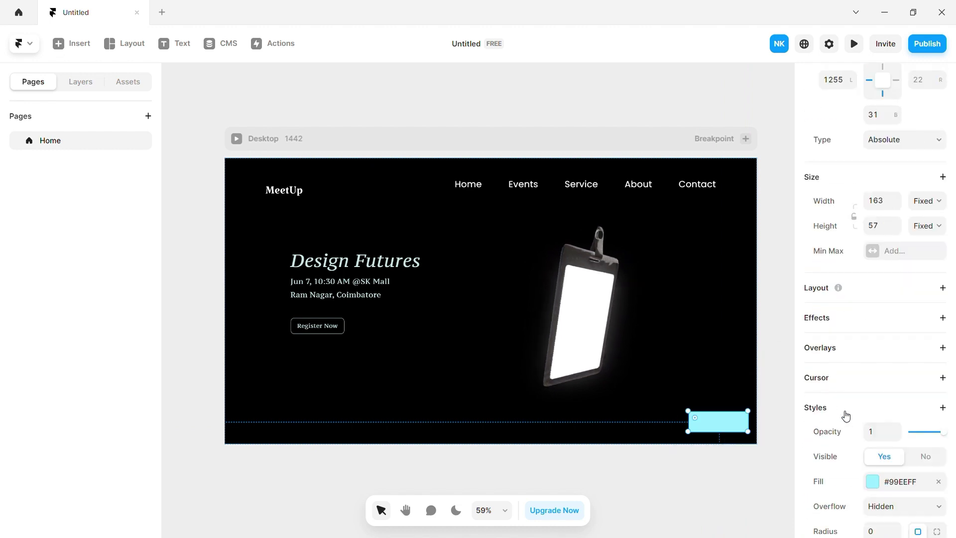
pyautogui.click(872, 481)
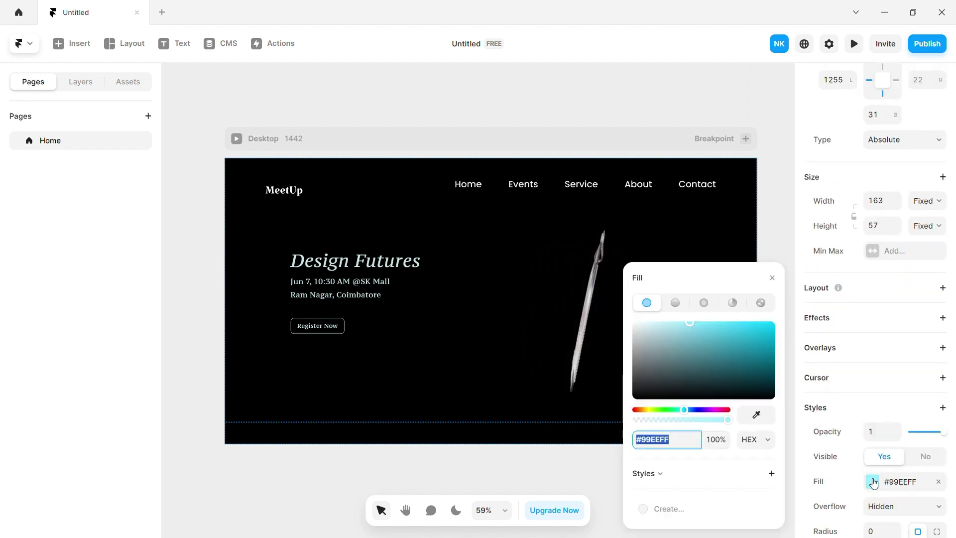
pyautogui.click(771, 306)
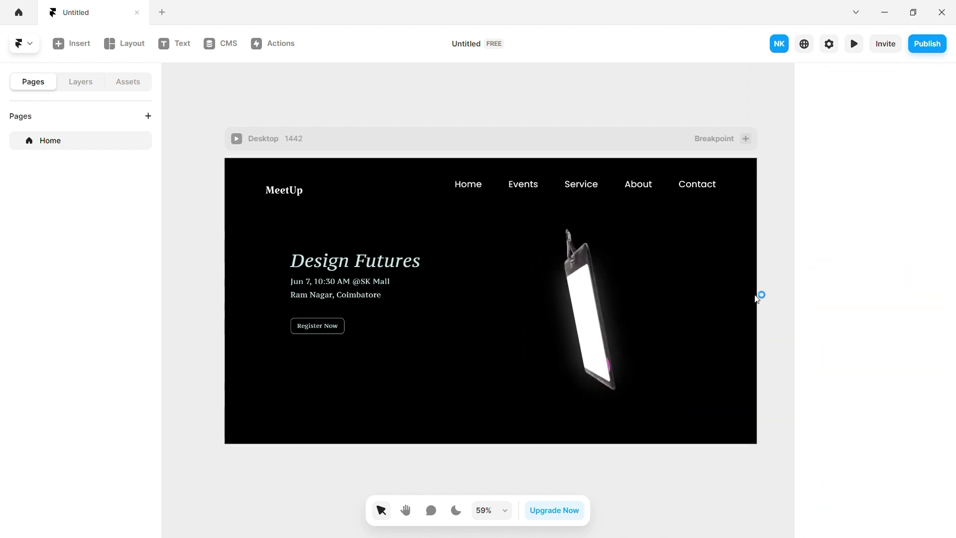
# - Launch the live preview of the MeetUp landing page at 1442×713
pyautogui.click(855, 46)
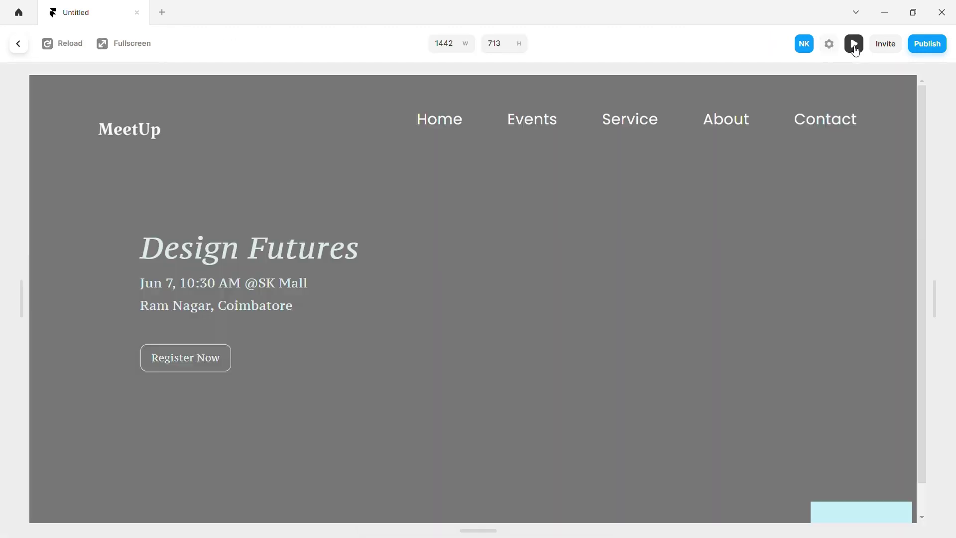